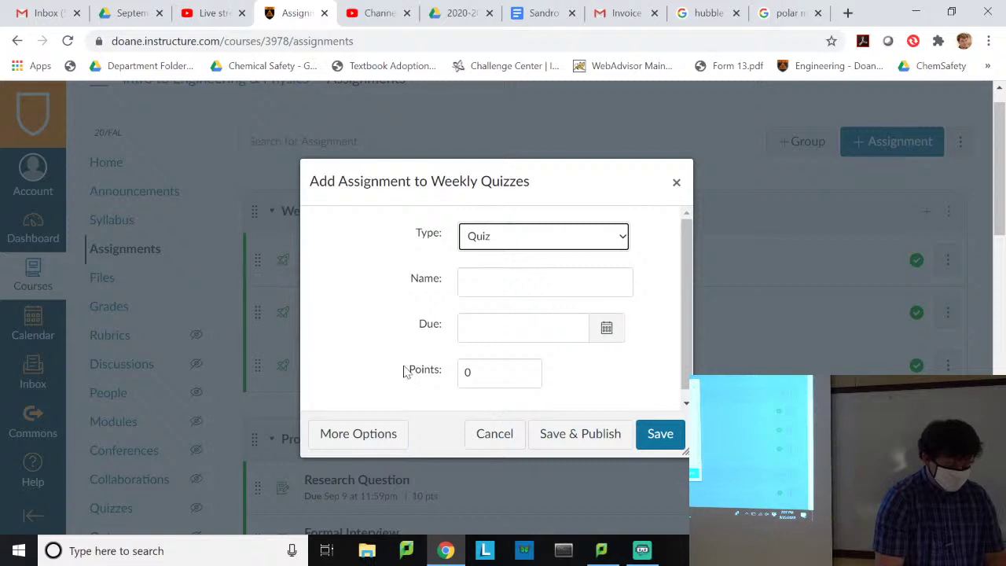
# Fill in the new Weekly Quizzes quiz with the name "Quiz 4 - Resume", due Sep 25, 2020 at 11:59 pm, and 10 points
pyautogui.click(545, 281)
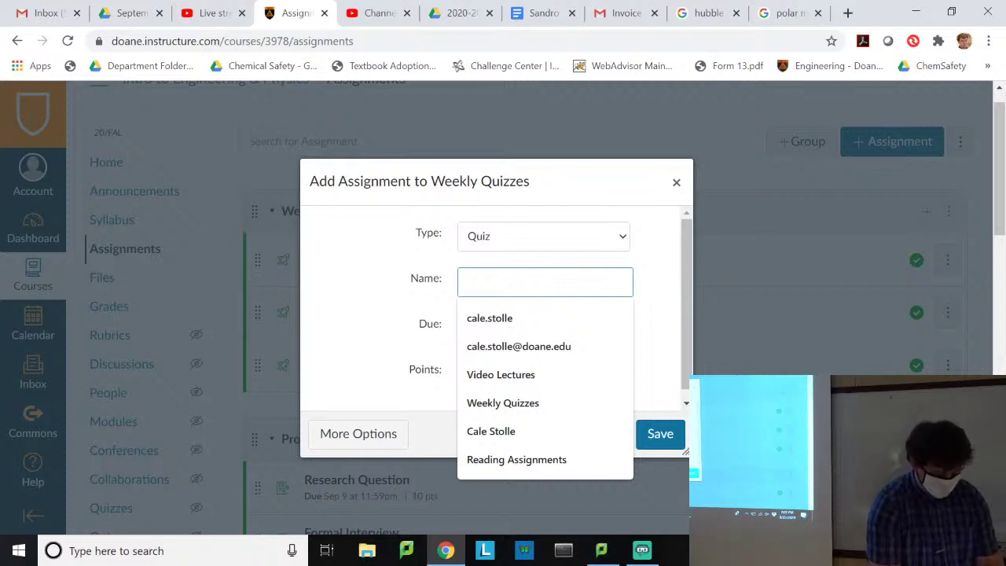
pyautogui.write('Quiz 4 - Resume')
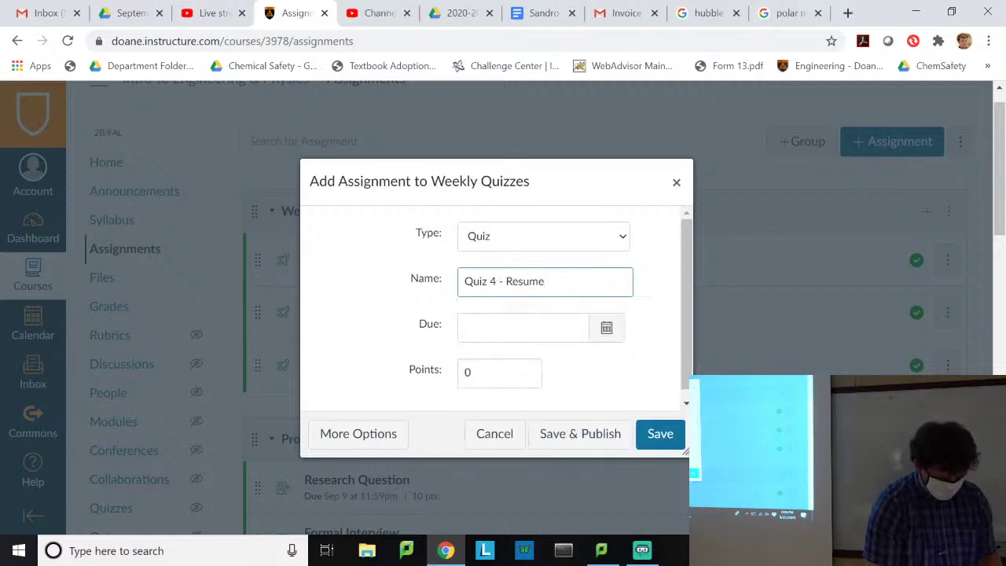
pyautogui.click(471, 328)
pyautogui.click(606, 328)
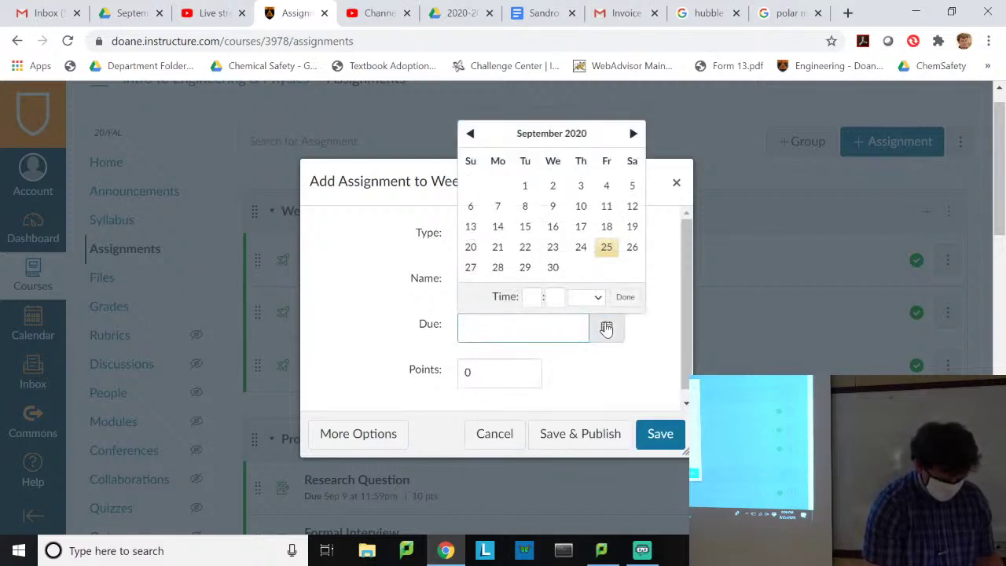
pyautogui.click(605, 253)
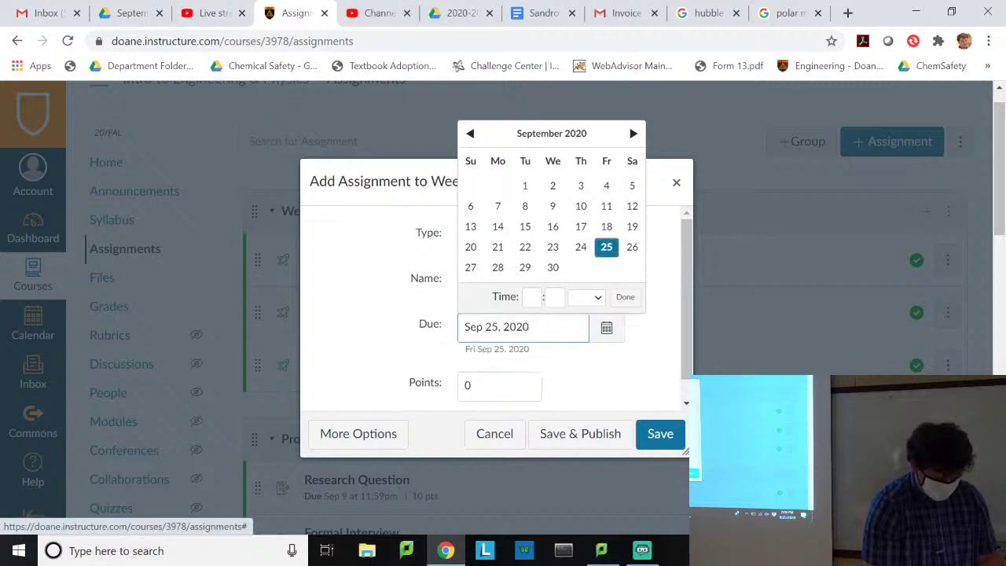
pyautogui.click(531, 296)
pyautogui.write('11')
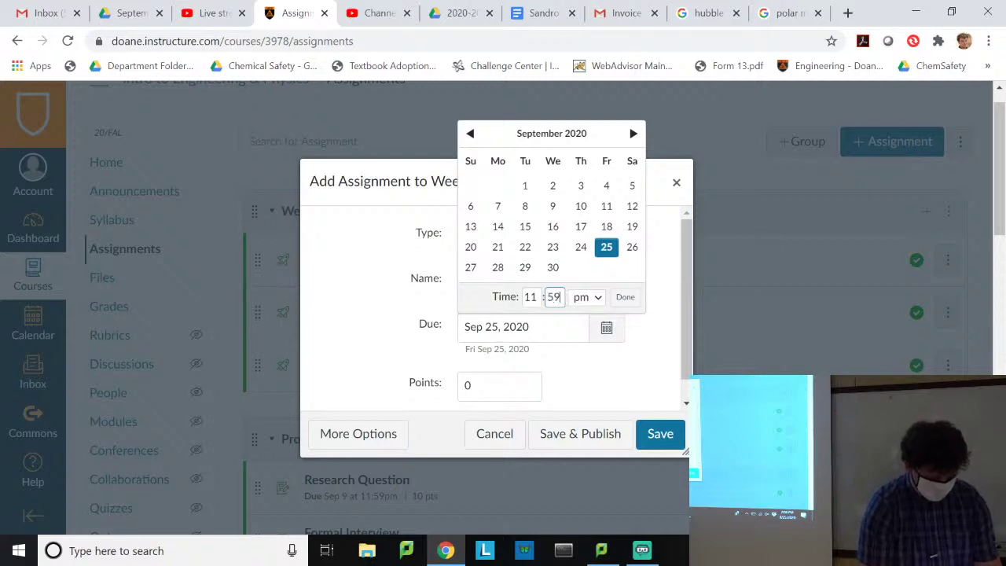
pyautogui.click(611, 302)
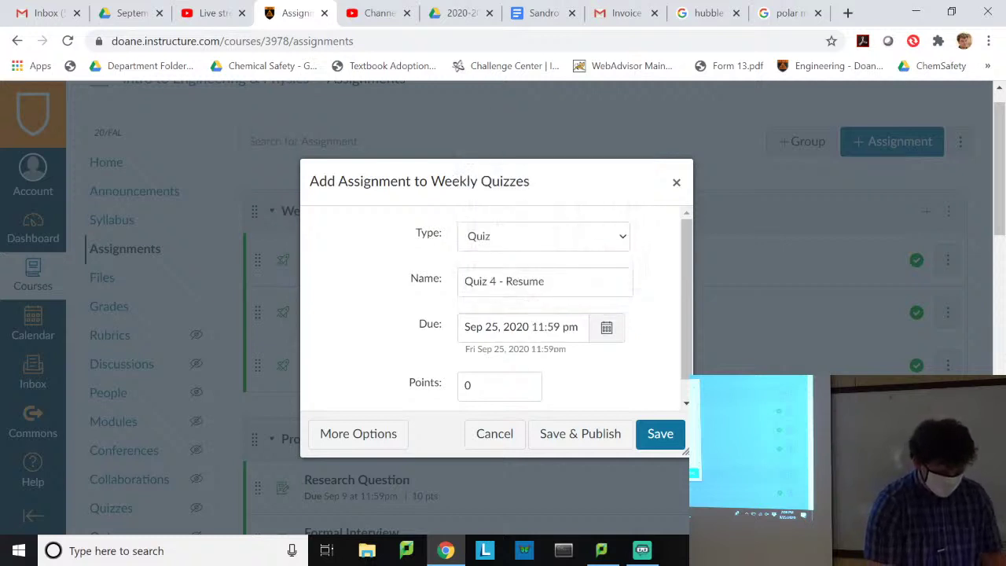
pyautogui.press('Tab')
pyautogui.write('10')
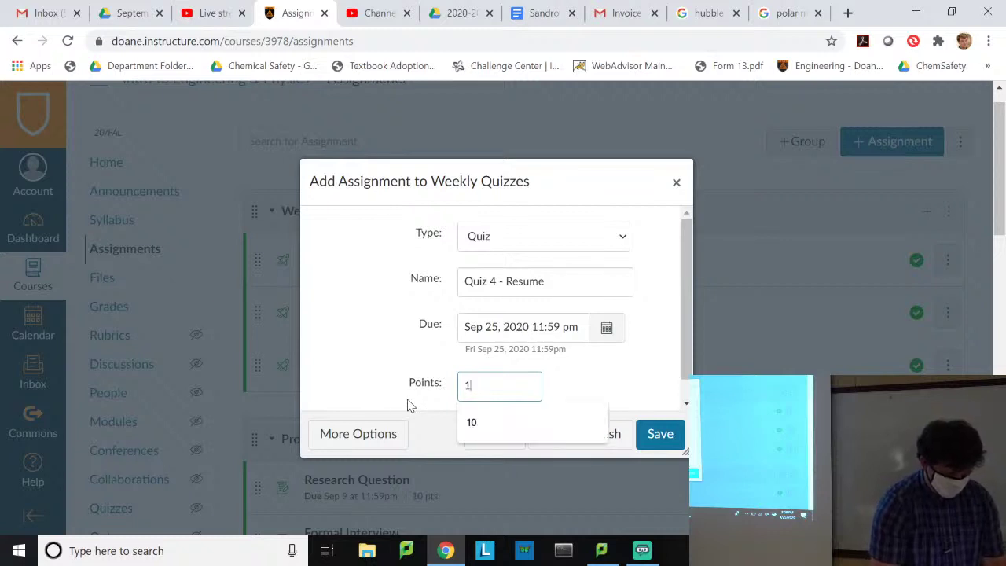
# Write the quiz instructions "Please hand in a PDF copy of your resume here.", review the quiz options, and leave the editor without saving
pyautogui.click(374, 445)
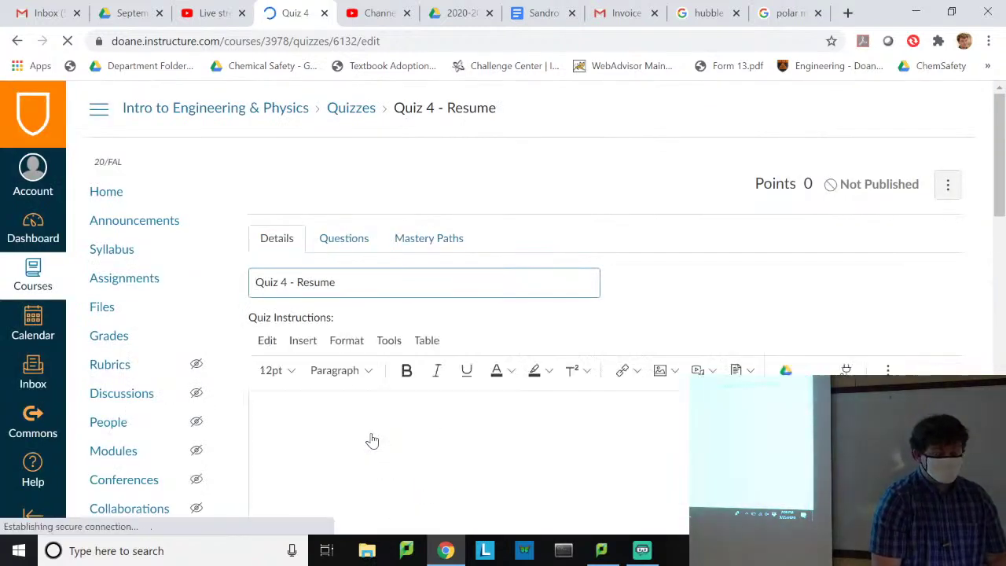
pyautogui.scroll(-1, 554, 312)
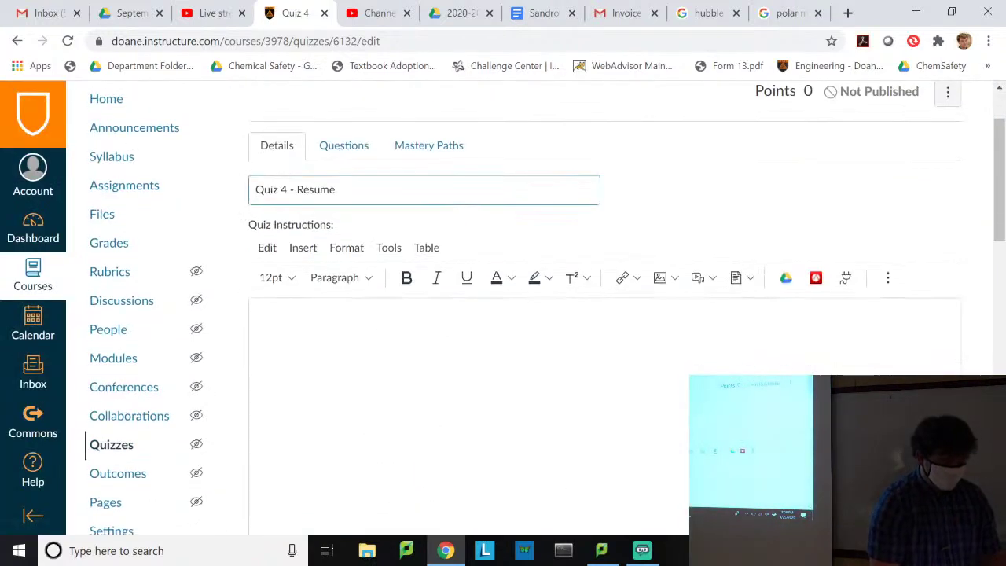
pyautogui.click(554, 312)
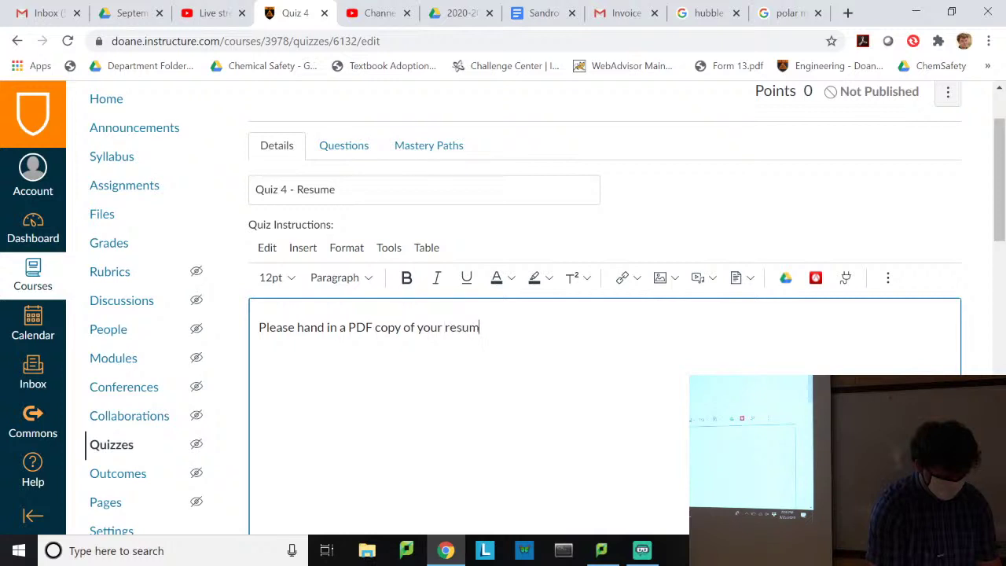
pyautogui.scroll(-5, 503, 267)
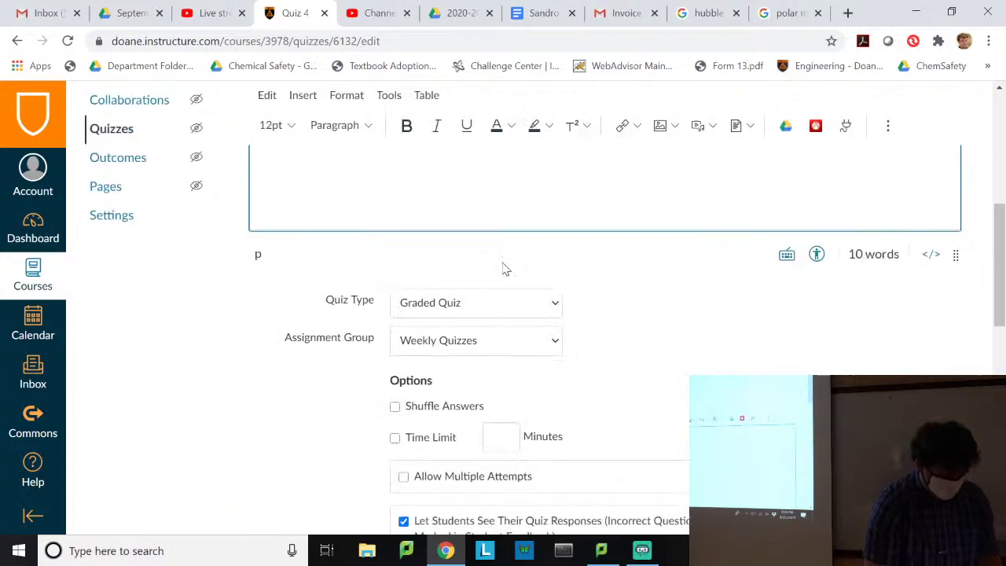
pyautogui.scroll(-4, 599, 255)
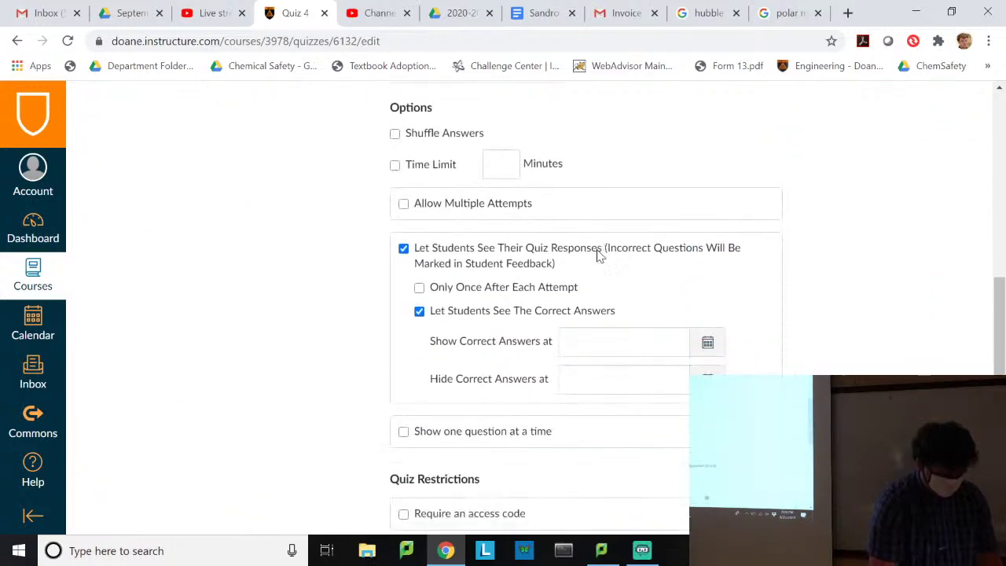
pyautogui.scroll(10, 597, 255)
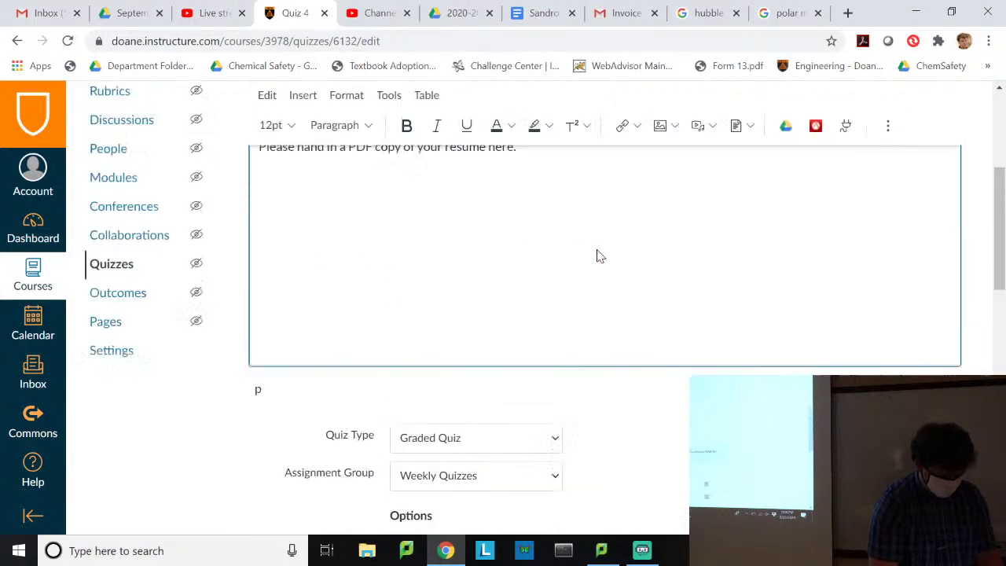
pyautogui.scroll(-15, 719, 320)
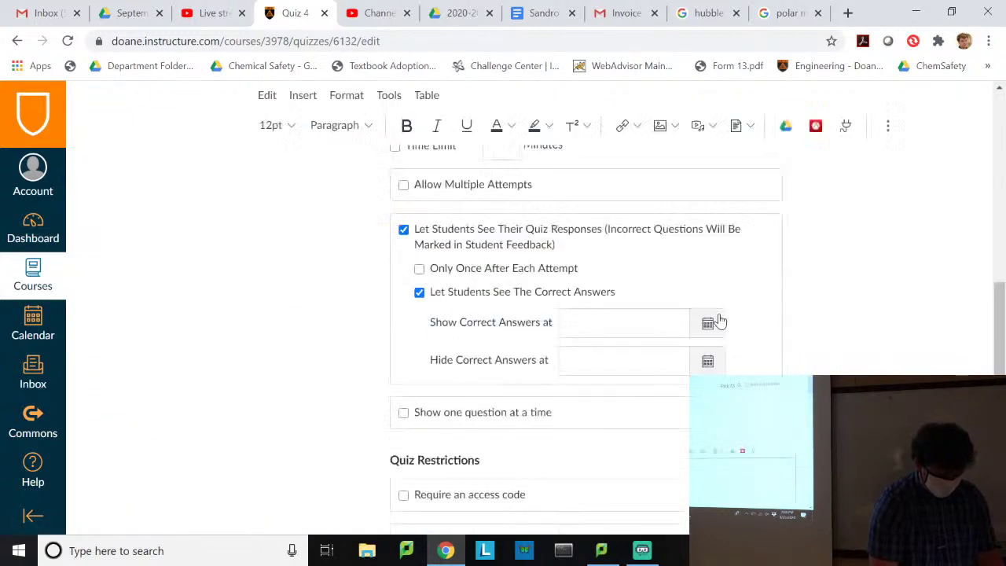
pyautogui.click(781, 475)
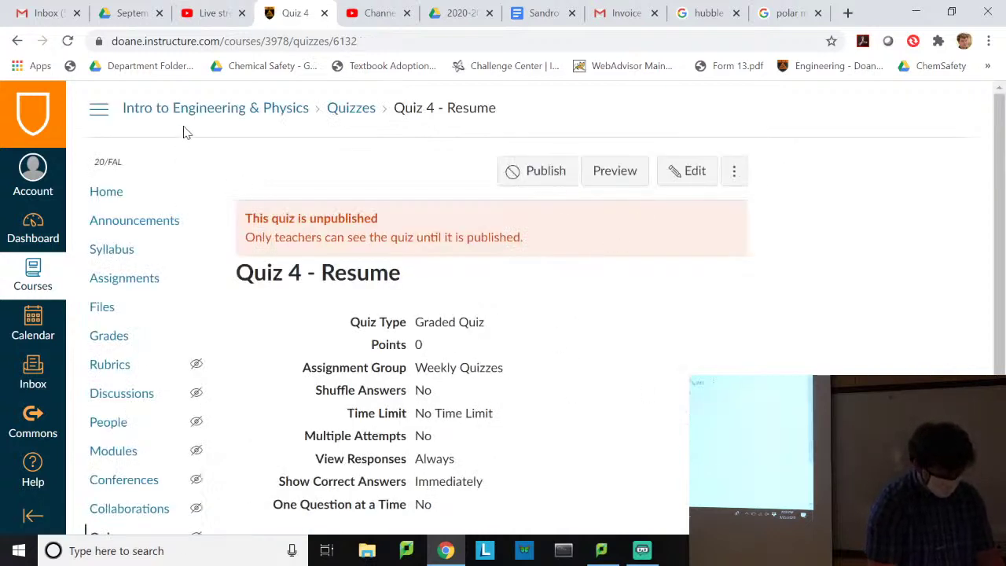
# Return to the course's assignments and start a new Weekly Quizzes entry of type Assignment named "Quiz 4 - Resume"
pyautogui.click(250, 114)
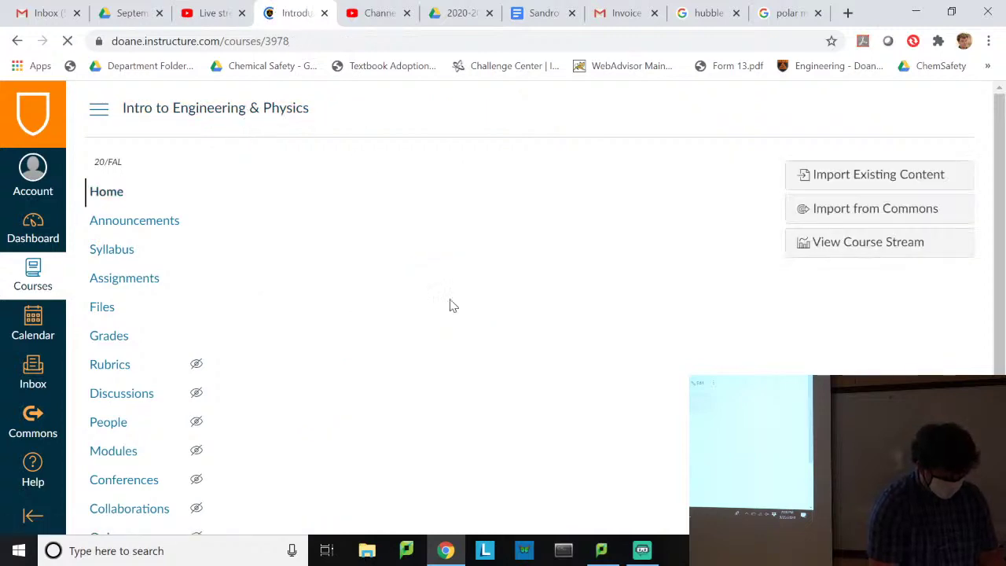
pyautogui.click(121, 280)
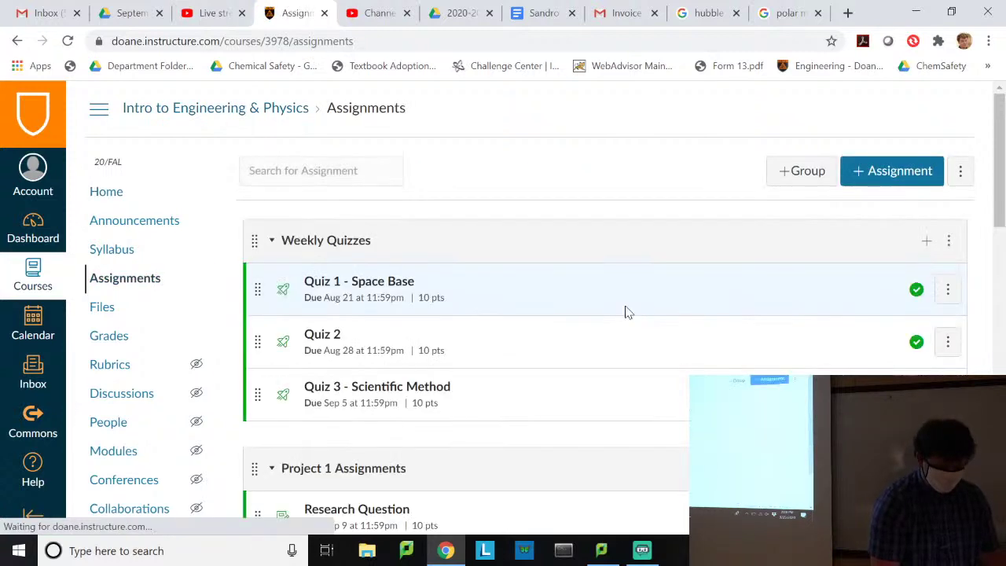
pyautogui.click(927, 238)
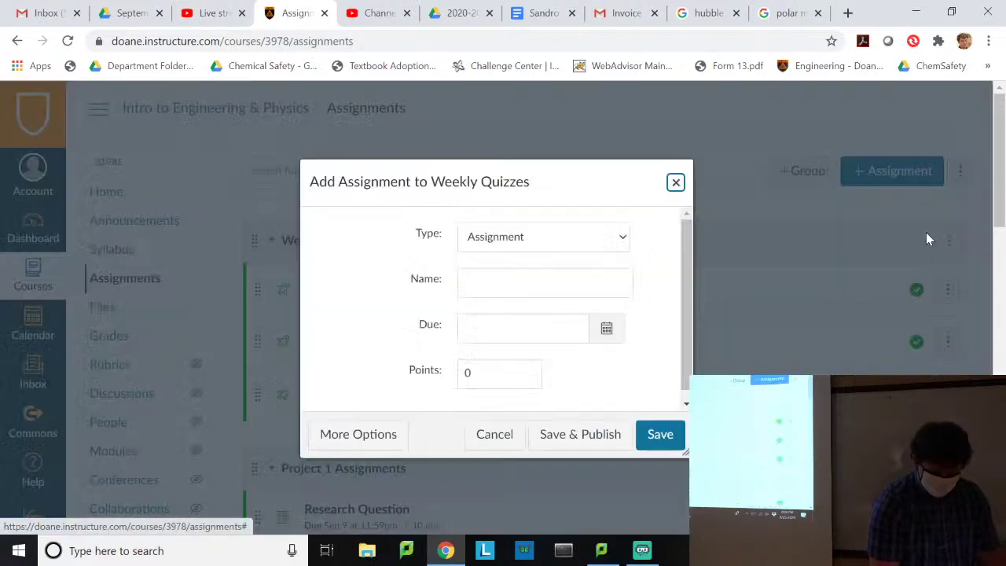
pyautogui.click(545, 283)
pyautogui.write('Quiz')
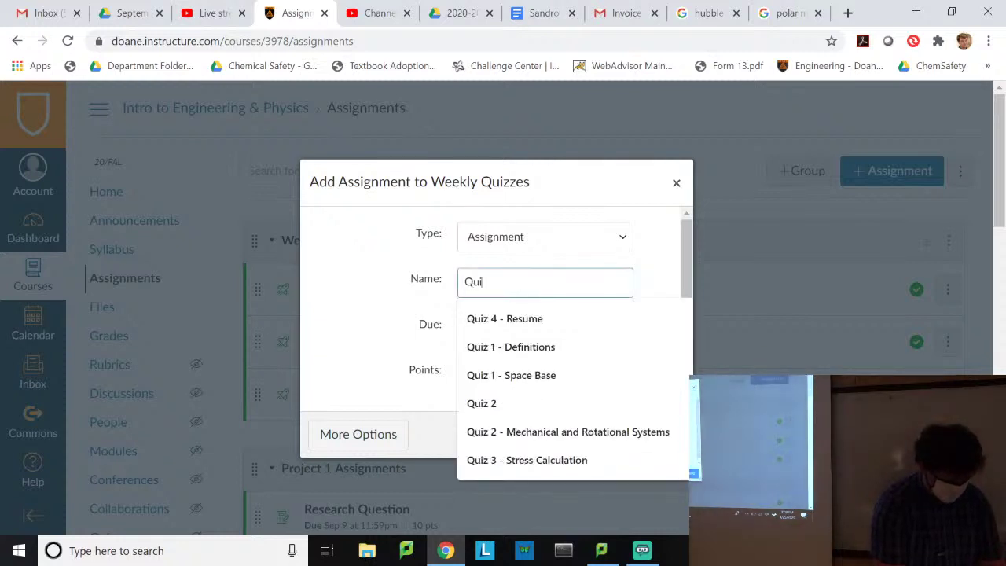
pyautogui.click(541, 318)
pyautogui.click(540, 318)
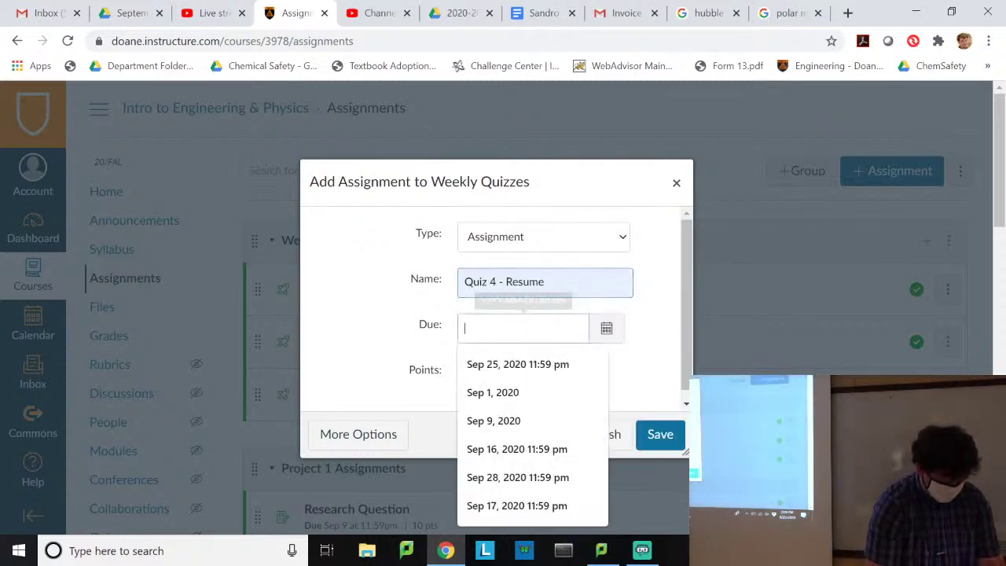
# Set the assignment's due date to Sep 25, 2020 11:59 pm and its points to 10
pyautogui.click(607, 330)
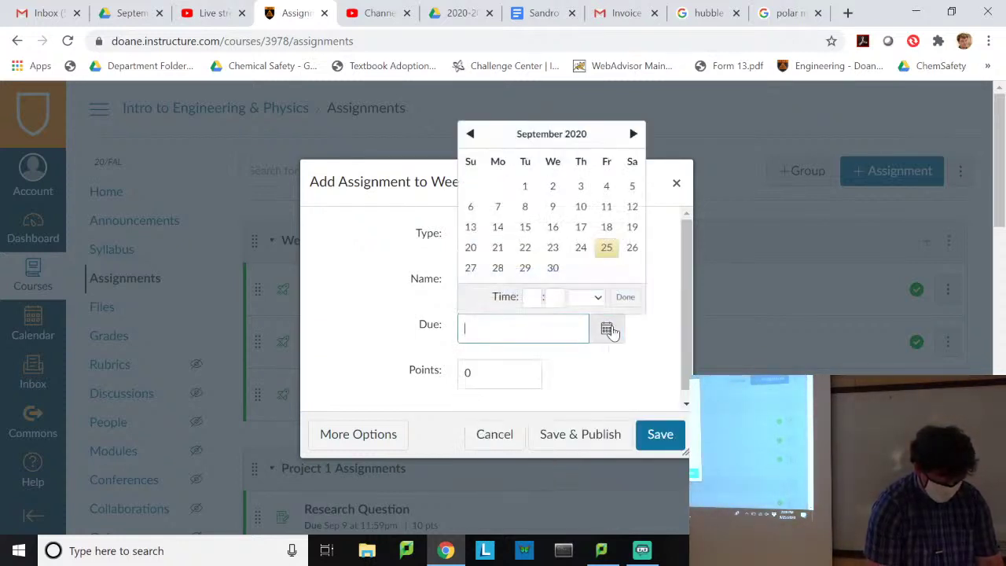
pyautogui.click(606, 248)
pyautogui.press('Down')
pyautogui.press('Return')
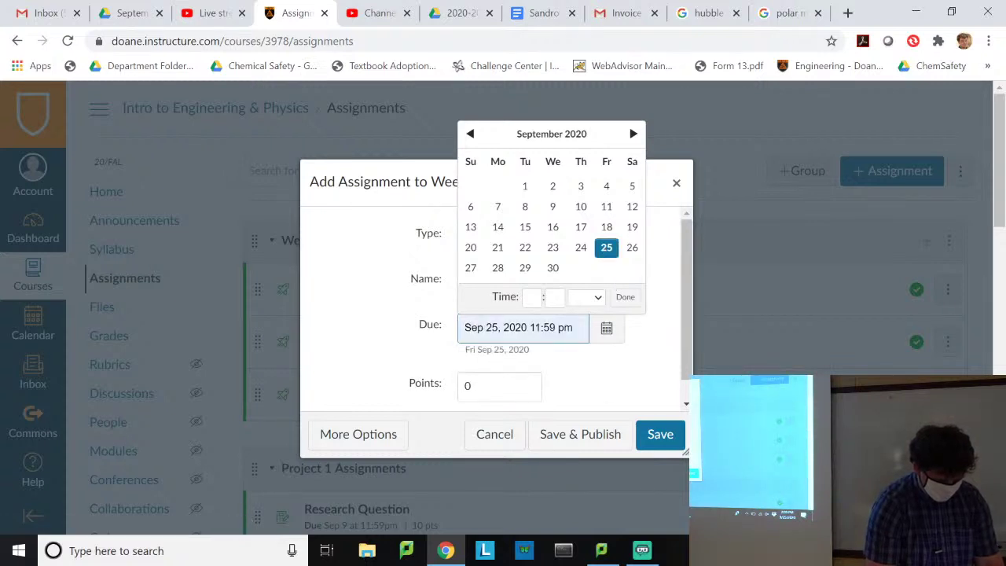
pyautogui.press('Tab')
pyautogui.write('10')
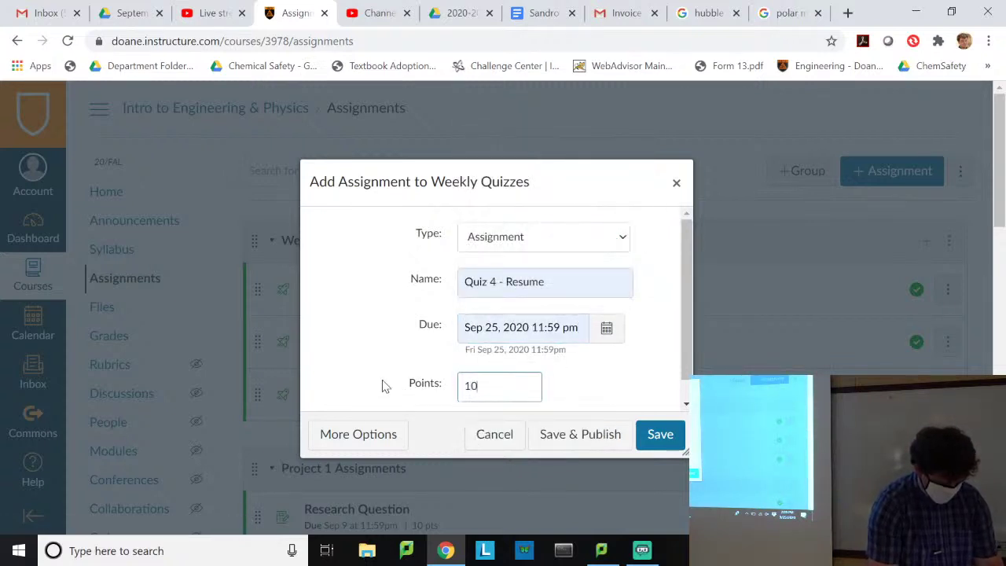
# In the assignment's full settings, add the instructions "Please hand in a PDF copy of your resume here." and set the submission type to Online
pyautogui.click(355, 436)
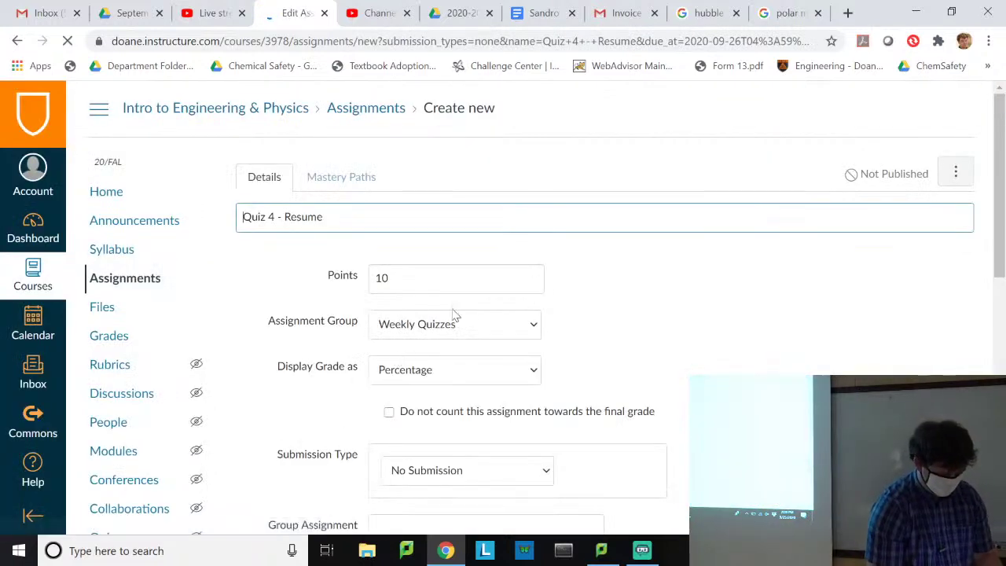
pyautogui.click(244, 339)
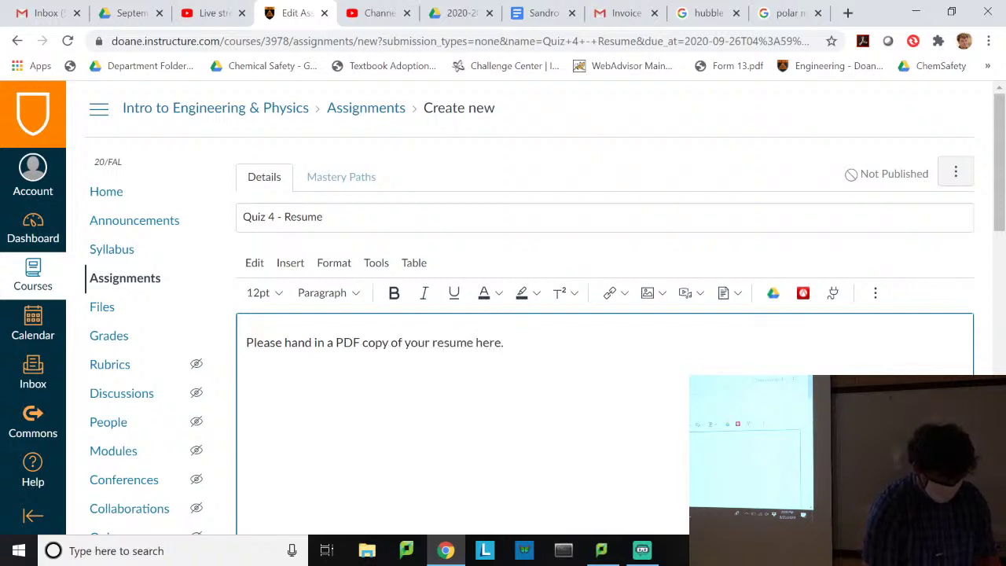
pyautogui.scroll(-6, 554, 231)
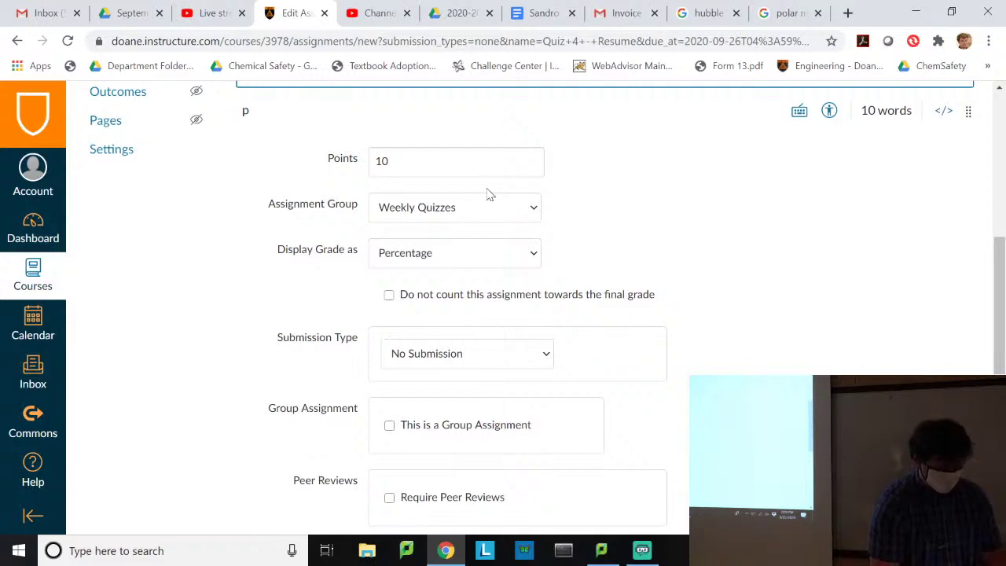
pyautogui.scroll(-1, 667, 254)
pyautogui.click(539, 276)
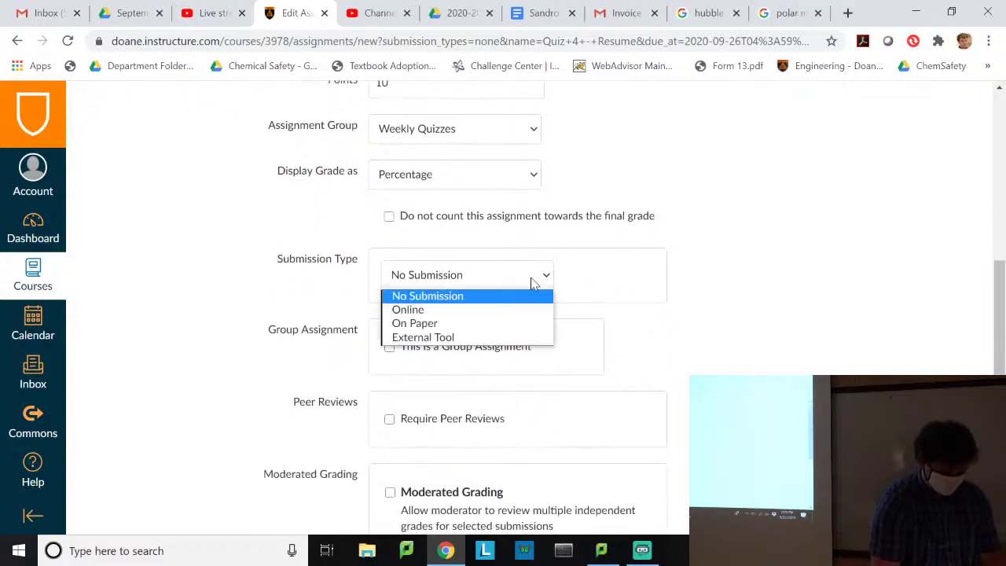
pyautogui.click(412, 310)
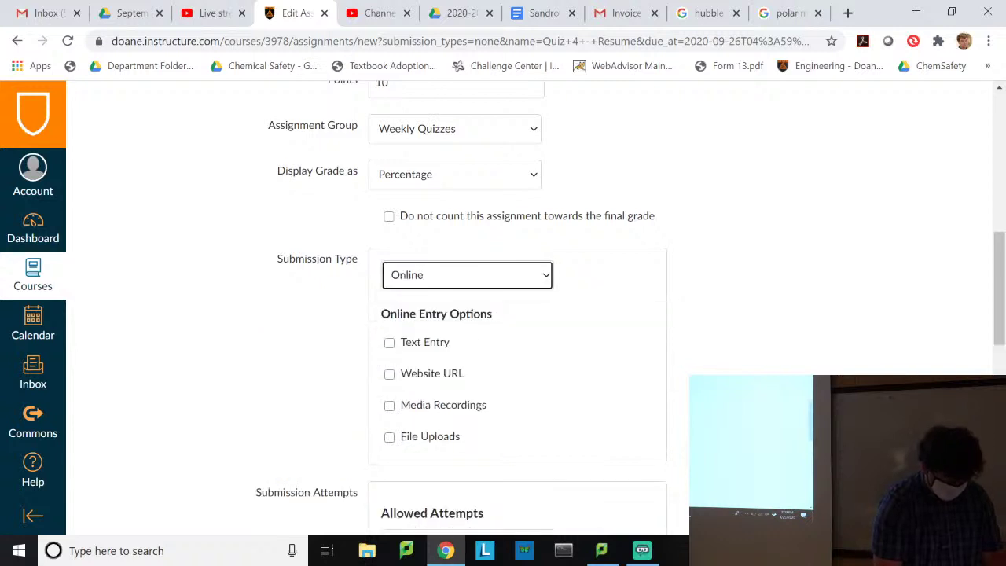
# Allow file uploads restricted to the pdf file type, and save and publish the assignment
pyautogui.click(389, 438)
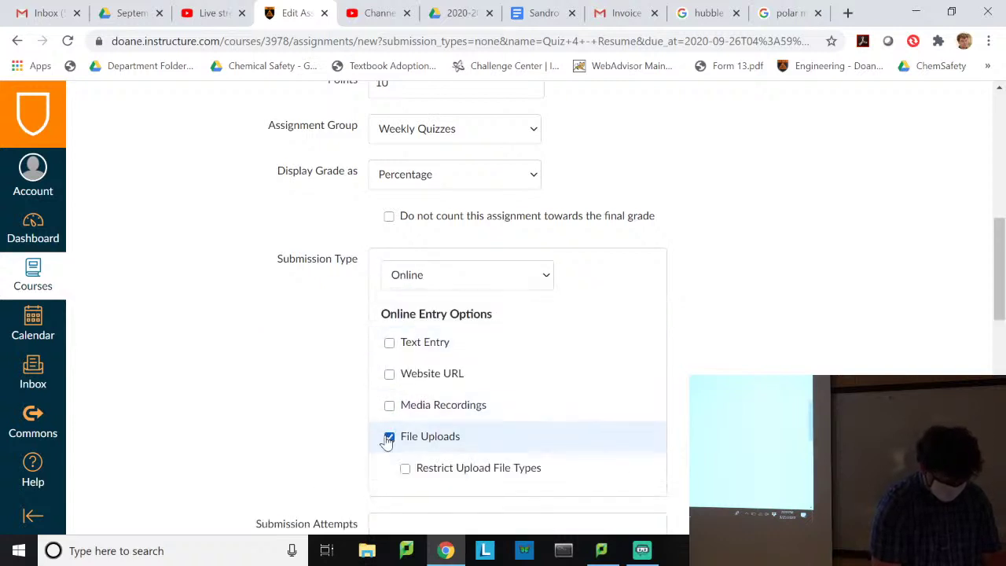
pyautogui.scroll(-2, 388, 438)
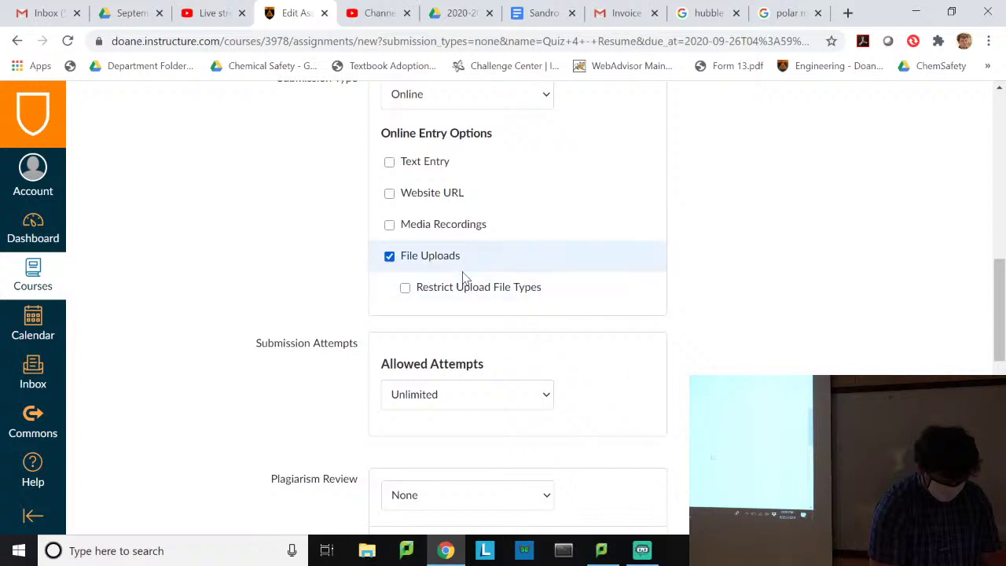
pyautogui.click(405, 287)
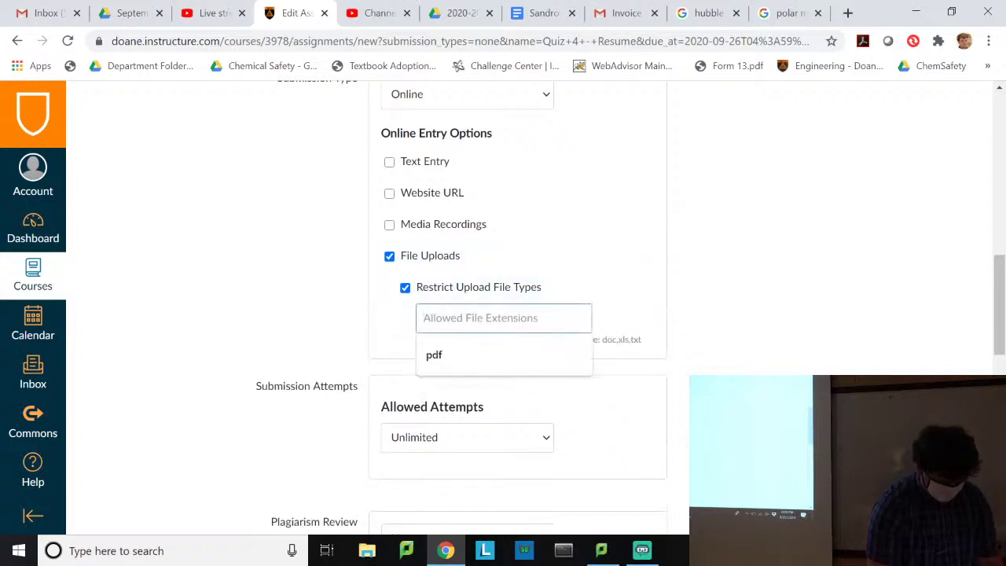
pyautogui.write('pdf')
pyautogui.scroll(-7, 757, 293)
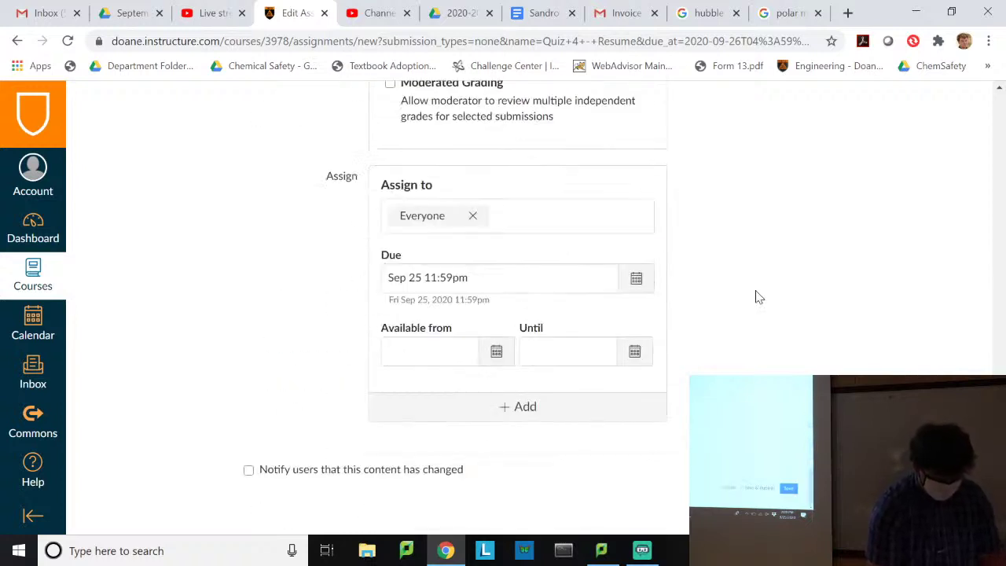
pyautogui.click(871, 471)
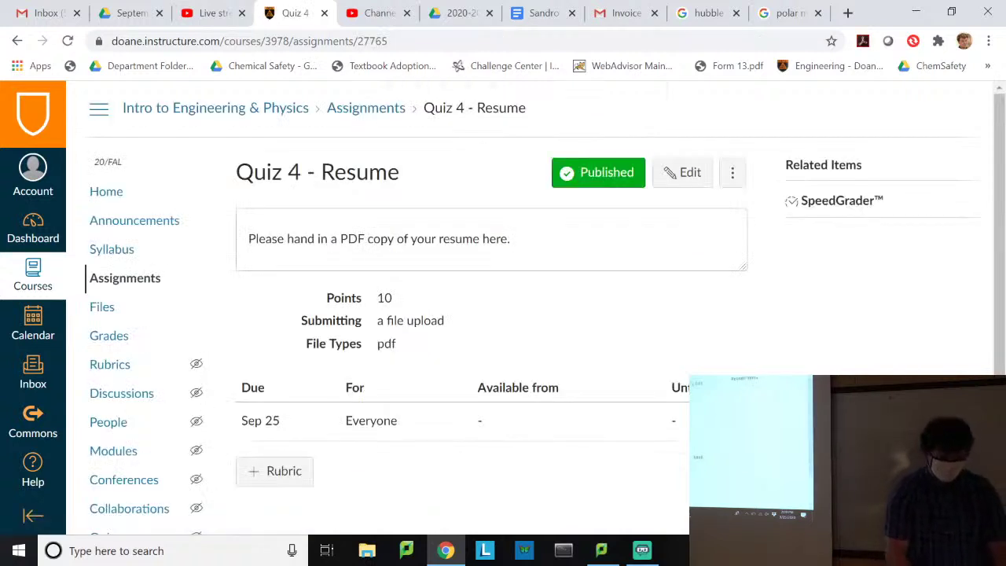
# Edit the Quiz 4 - Resume assignment to set its due date to Sep 28, 2020 11:59 pm, and save it
pyautogui.click(686, 172)
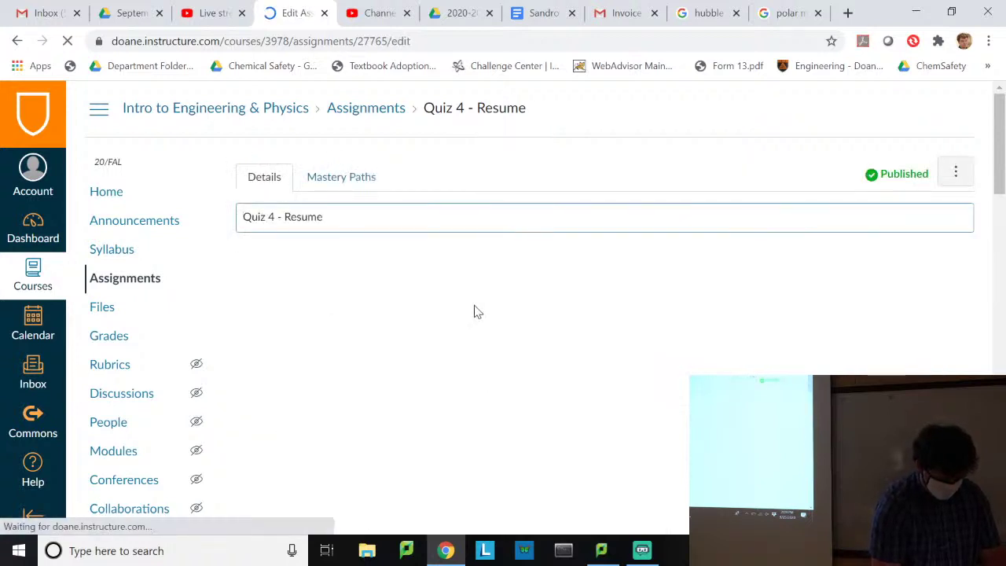
pyautogui.scroll(-10, 542, 328)
pyautogui.scroll(3, 542, 329)
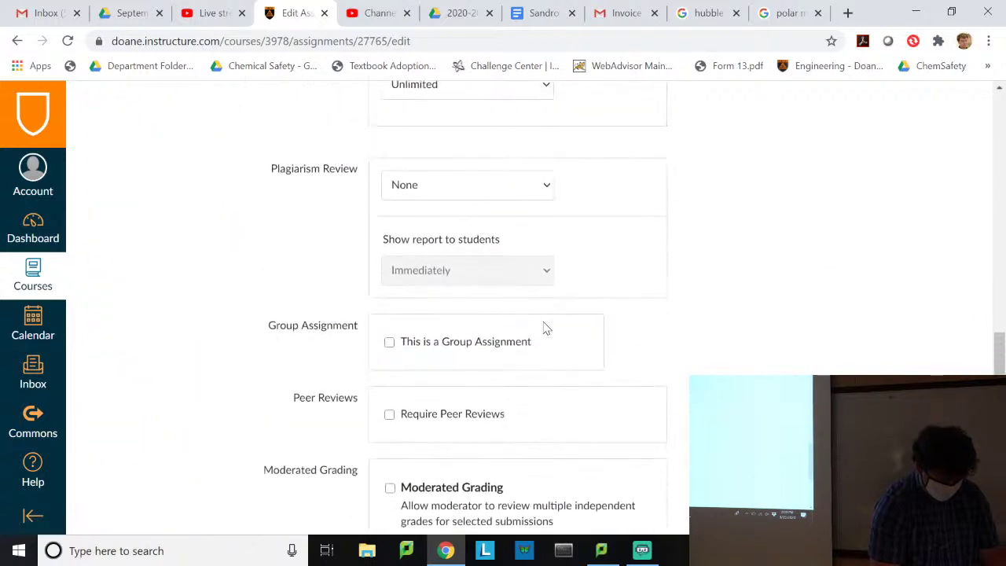
pyautogui.scroll(-7, 543, 328)
pyautogui.scroll(-1, 546, 329)
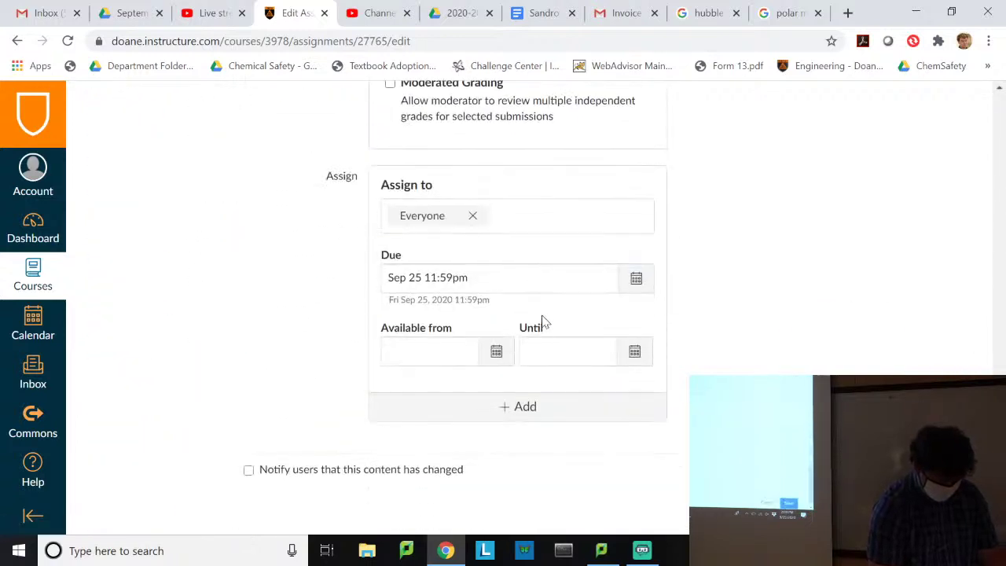
pyautogui.click(637, 290)
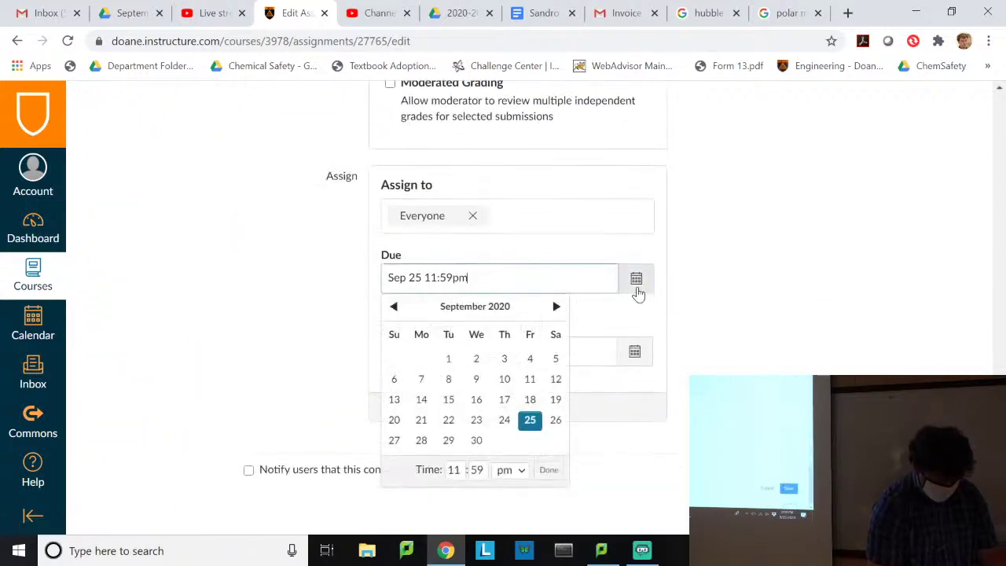
pyautogui.click(421, 445)
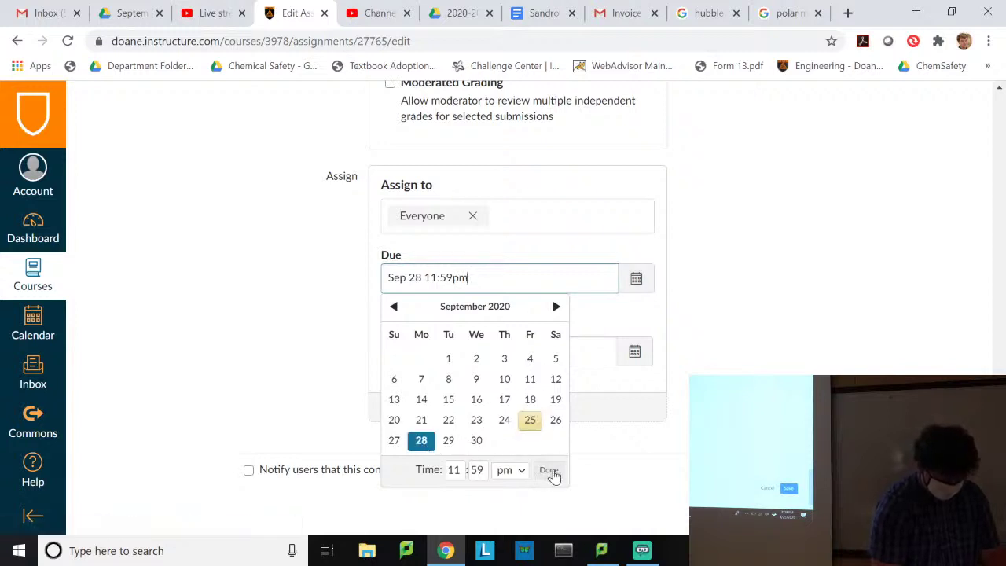
pyautogui.click(553, 472)
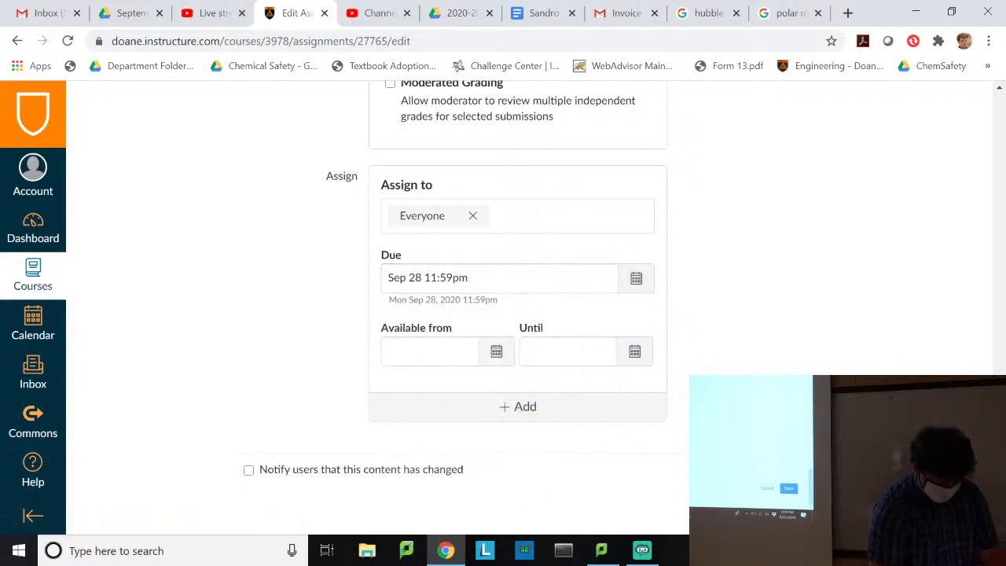
pyautogui.click(945, 487)
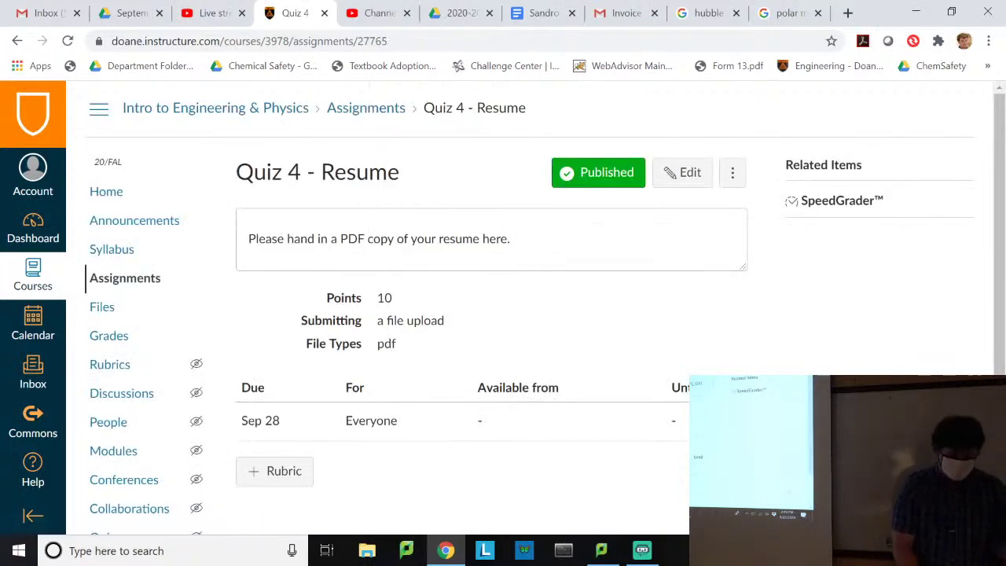
pyautogui.scroll(-1, 530, 306)
pyautogui.scroll(-1, 582, 320)
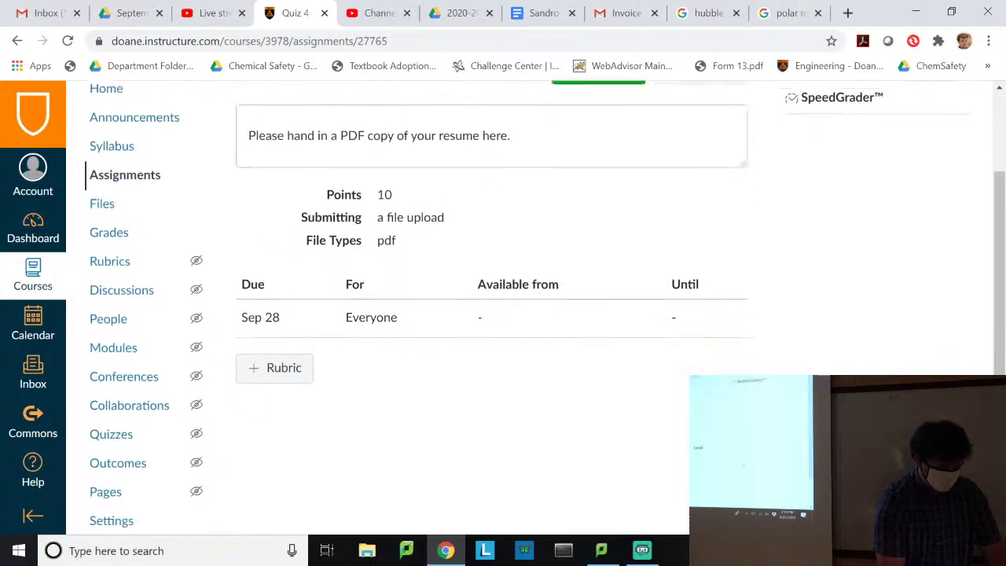
pyautogui.scroll(2, 582, 321)
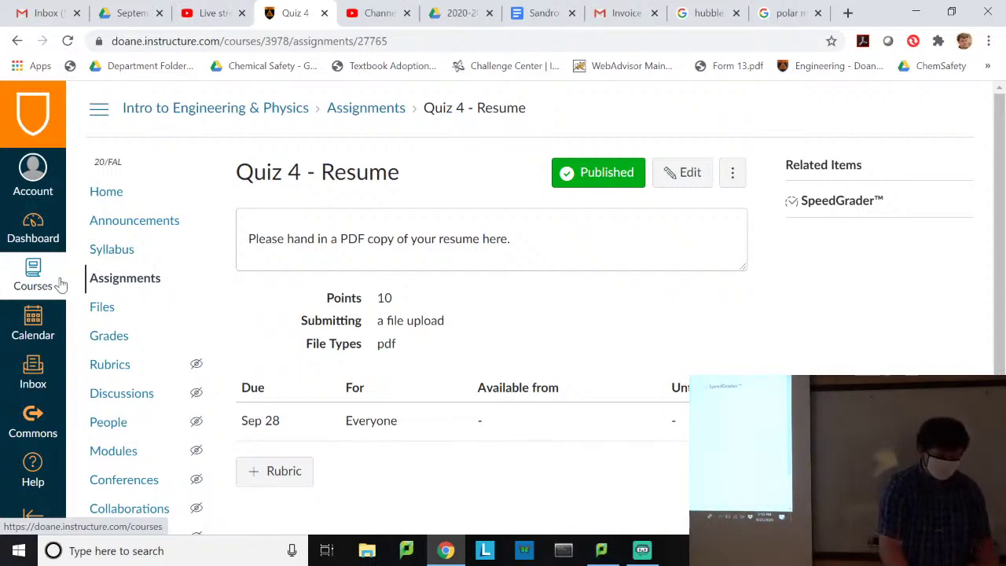
# Switch to YouTube in a new browser tab and search for "the expert"
pyautogui.click(847, 13)
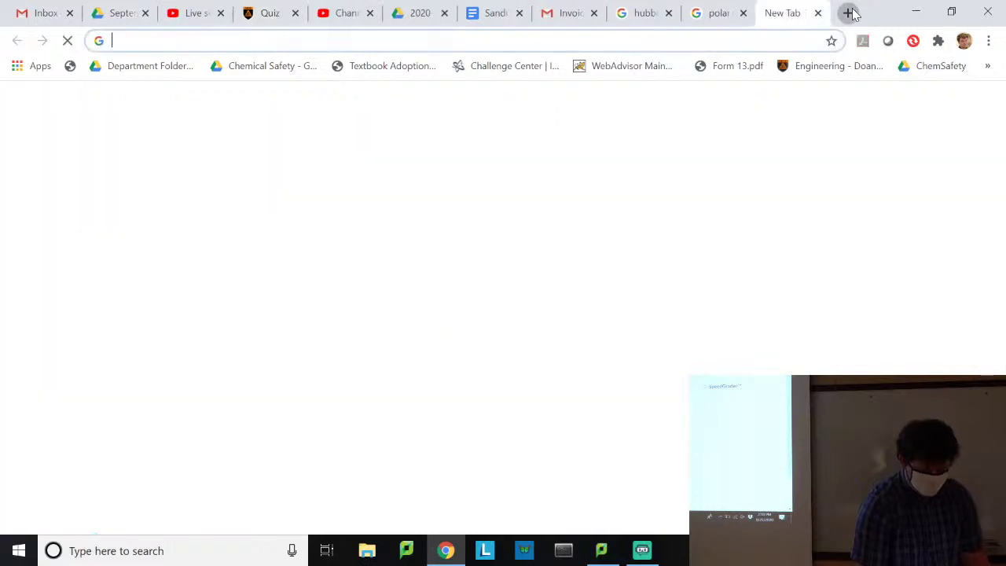
pyautogui.write('you')
pyautogui.press('Return')
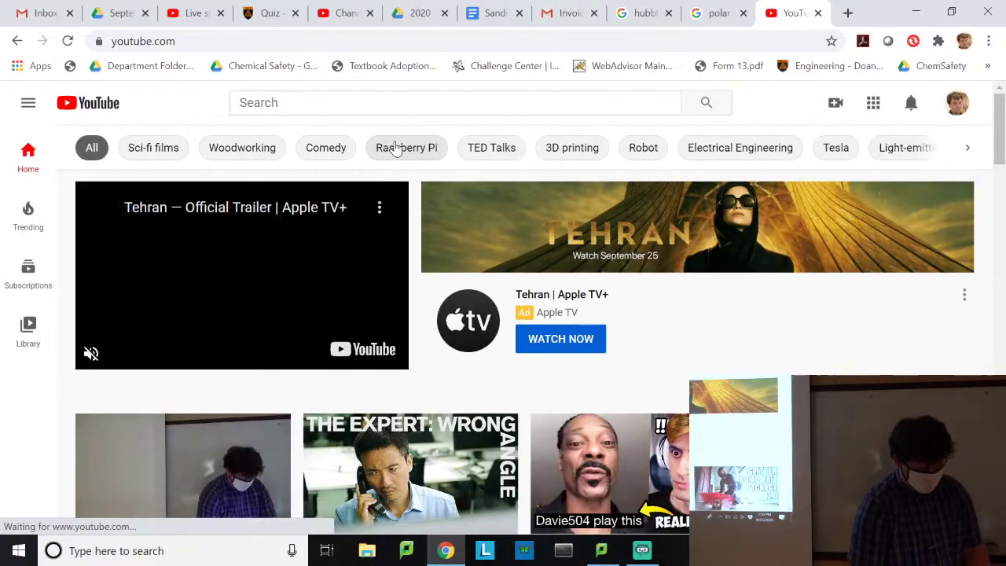
pyautogui.click(240, 102)
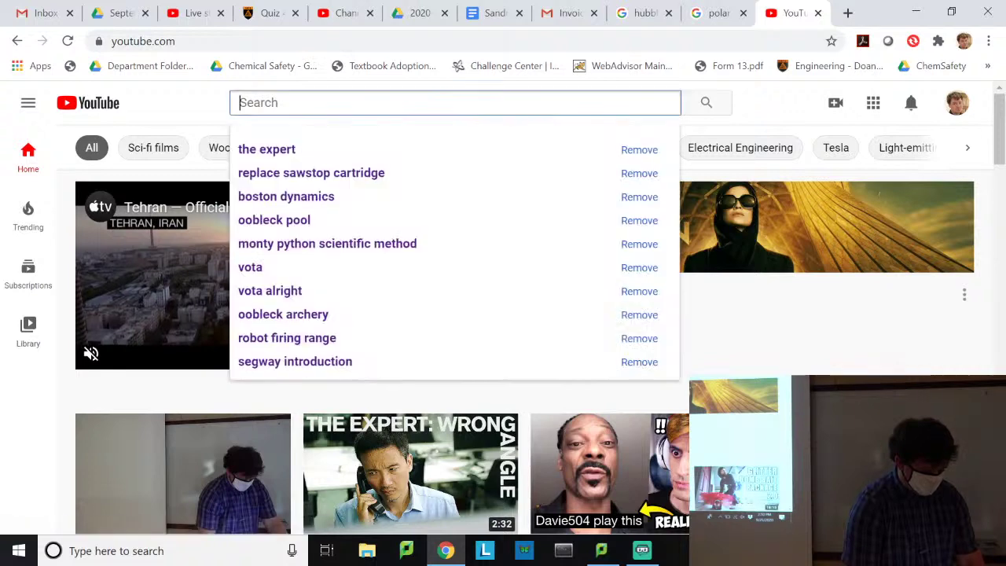
pyautogui.write('the expert')
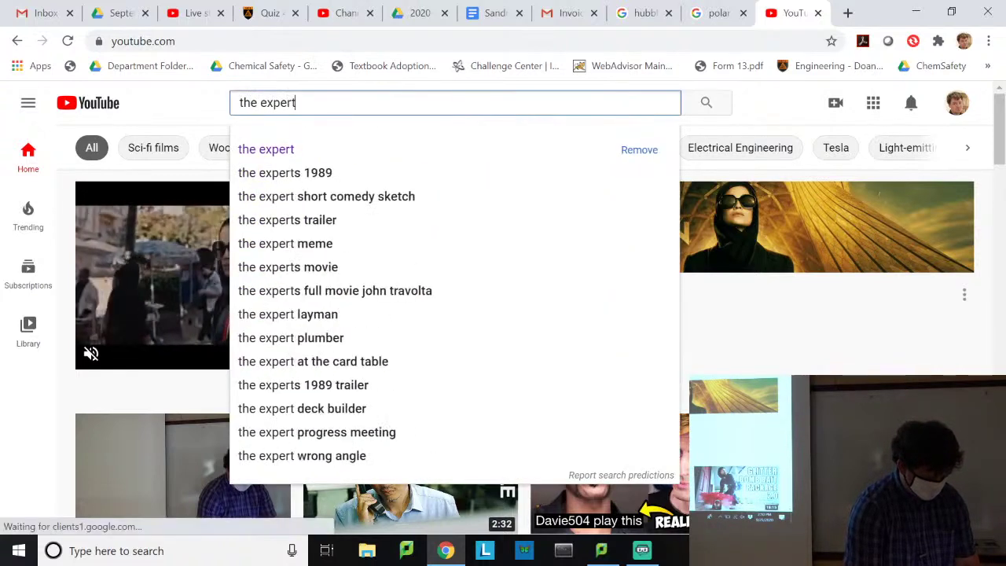
pyautogui.press('Return')
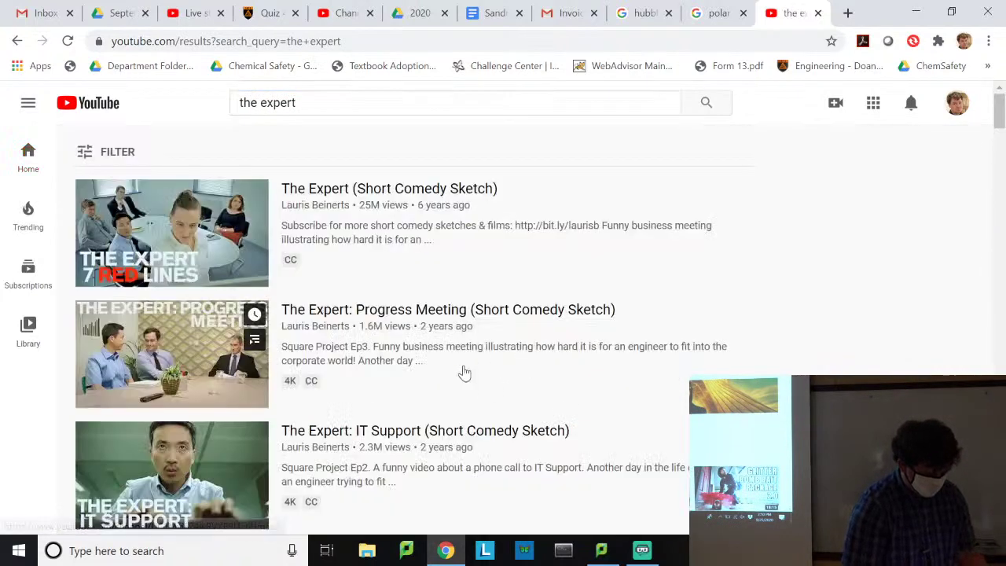
# Play the video "The Expert (Short Comedy Sketch)" in full screen and lower the system volume to 94
pyautogui.click(229, 245)
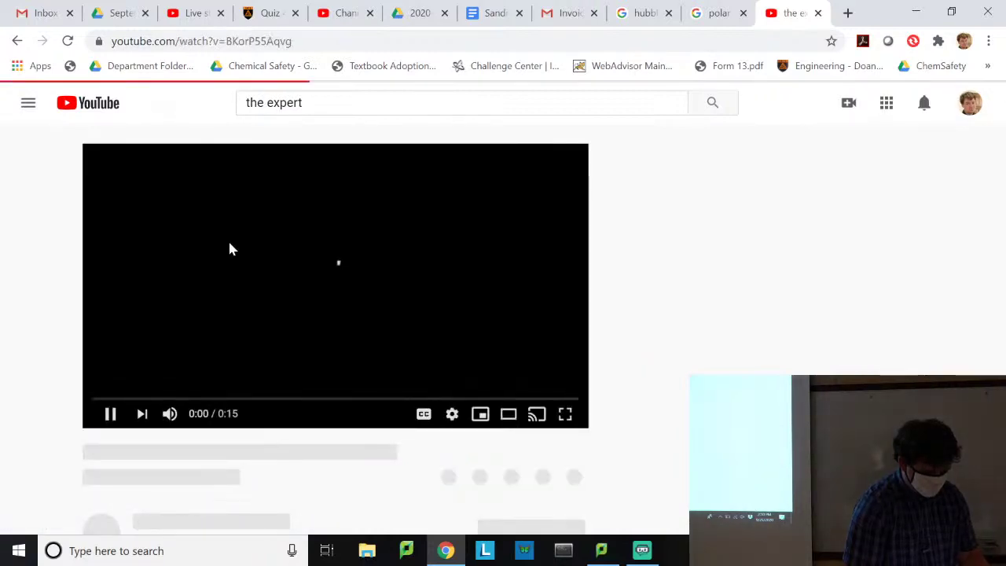
pyautogui.press('F11')
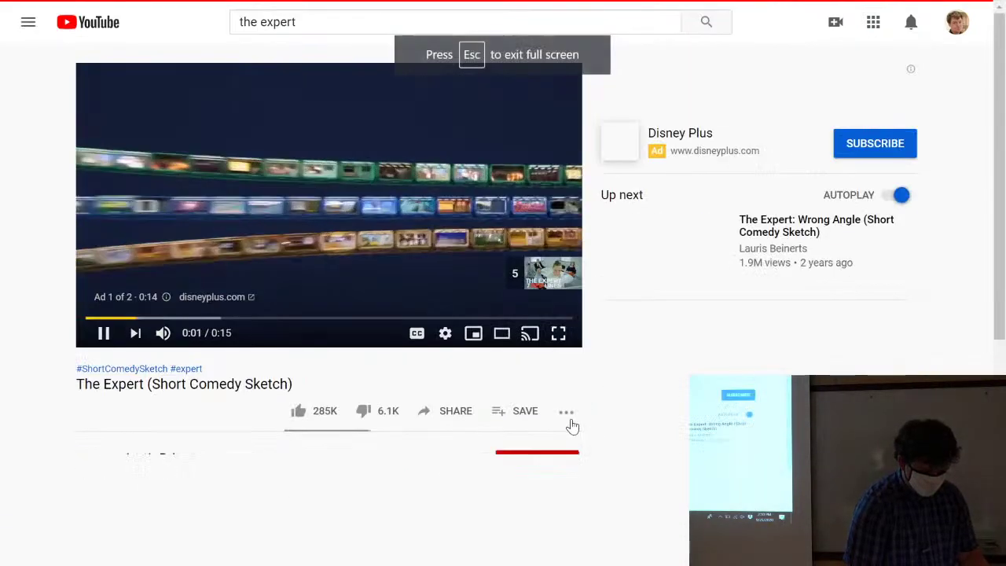
pyautogui.press('f')
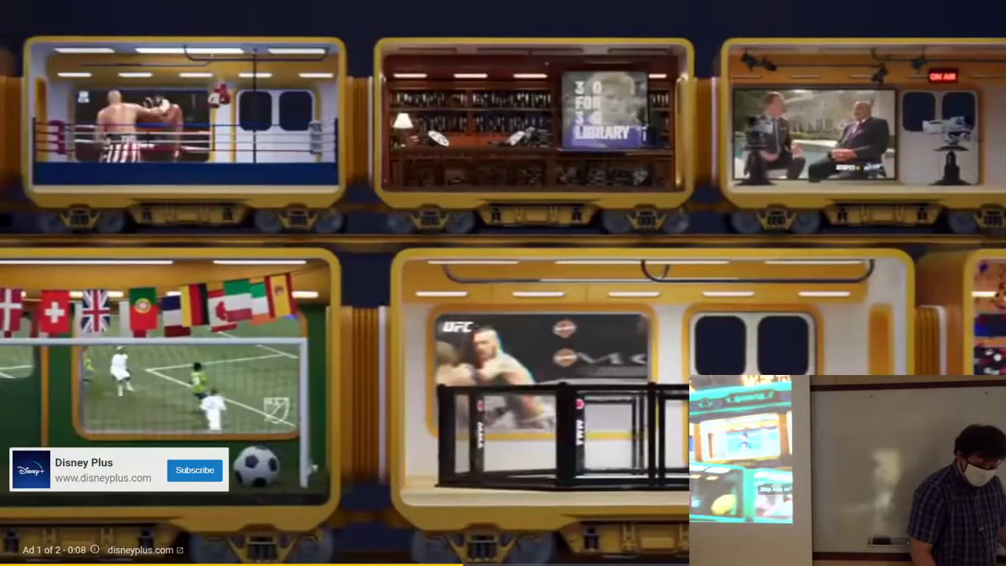
pyautogui.press('XF86AudioLowerVolume')
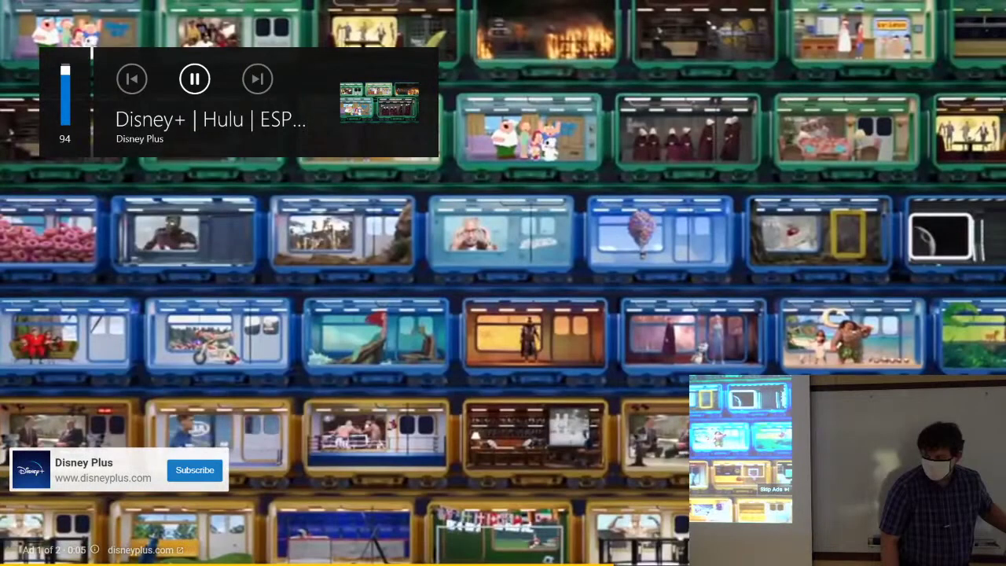